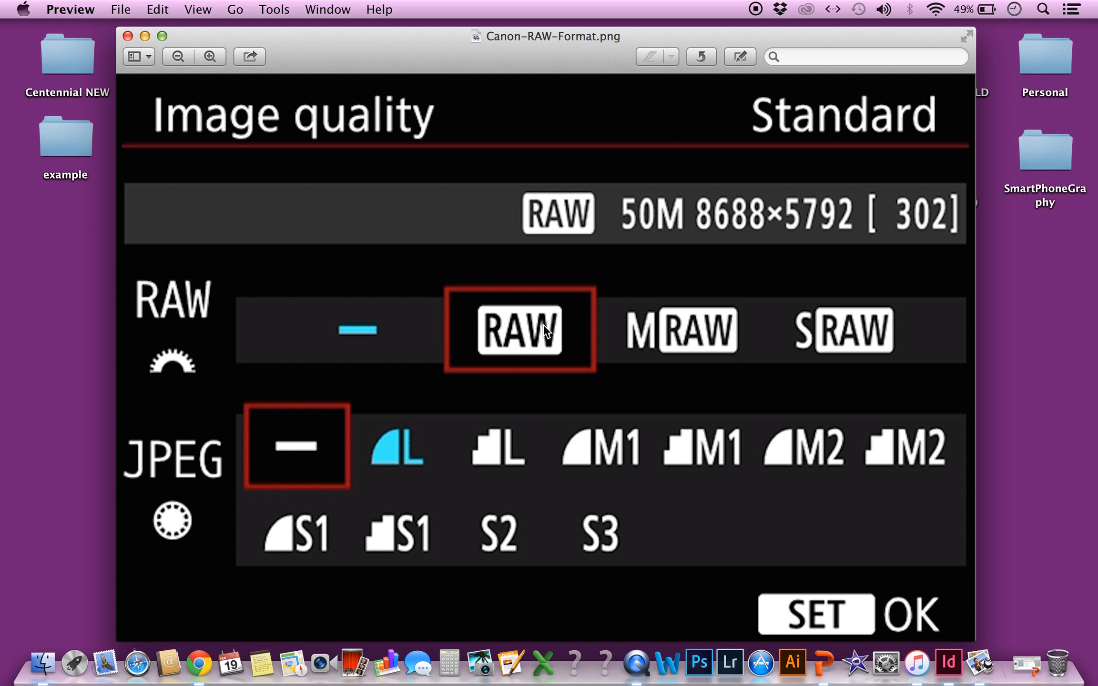
# Close the image preview and open the raw photo "untitled (153 of 225).CR2" from the example folder in Adobe Photoshop CC 2015.
pyautogui.click(127, 36)
pyautogui.doubleClick(51, 138)
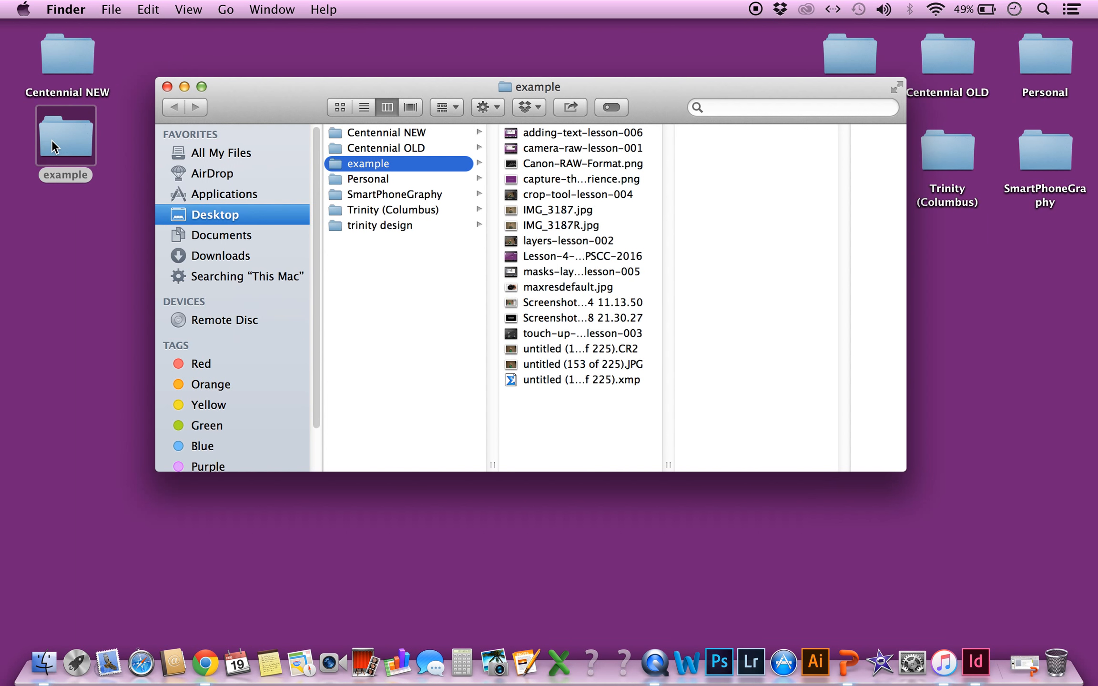
pyautogui.click(565, 350)
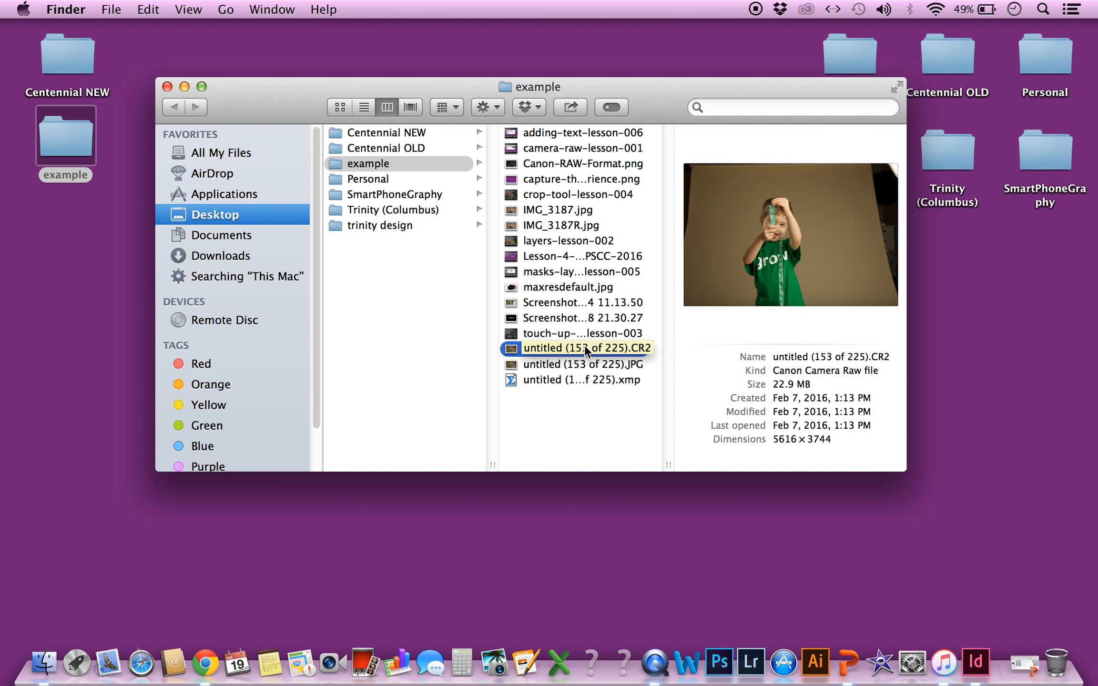
pyautogui.rightClick(584, 345)
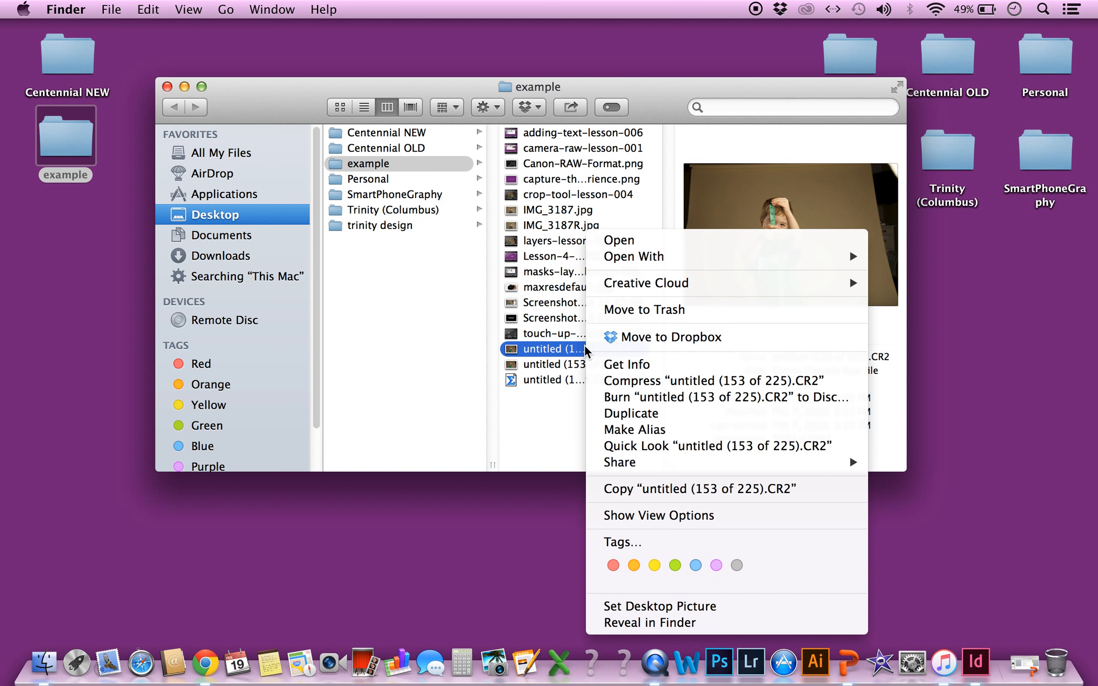
pyautogui.moveTo(636, 258)
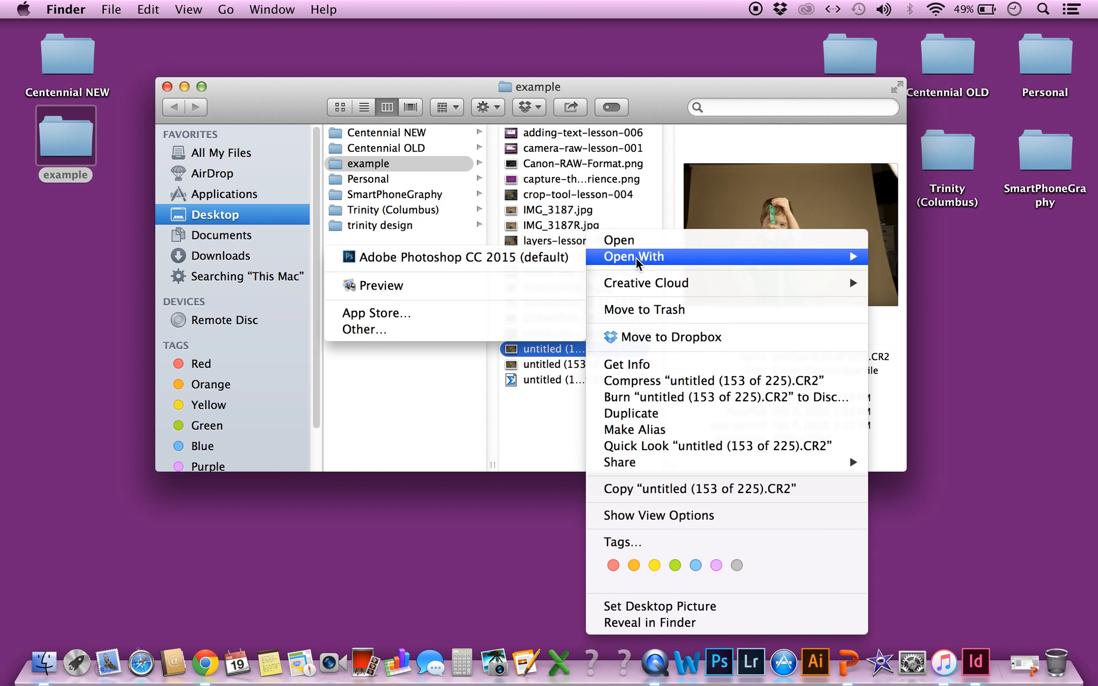
pyautogui.click(534, 256)
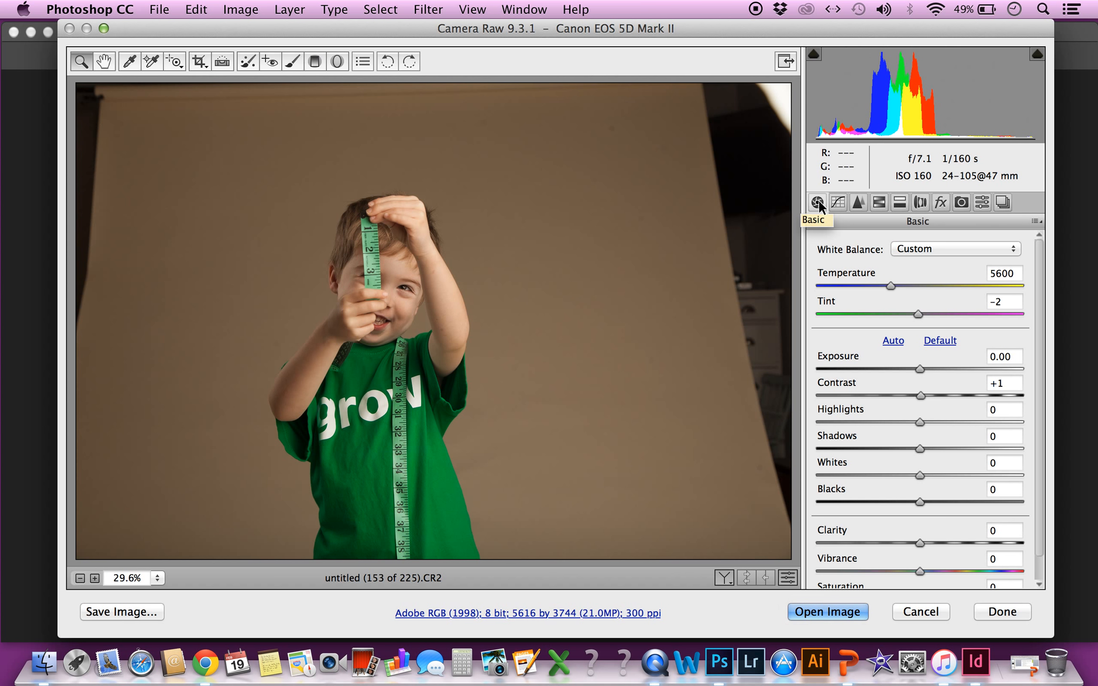
# Try the Daylight and Shade white balance presets on the photo and restore Custom with temperature 5600 and tint -2.
pyautogui.click(914, 248)
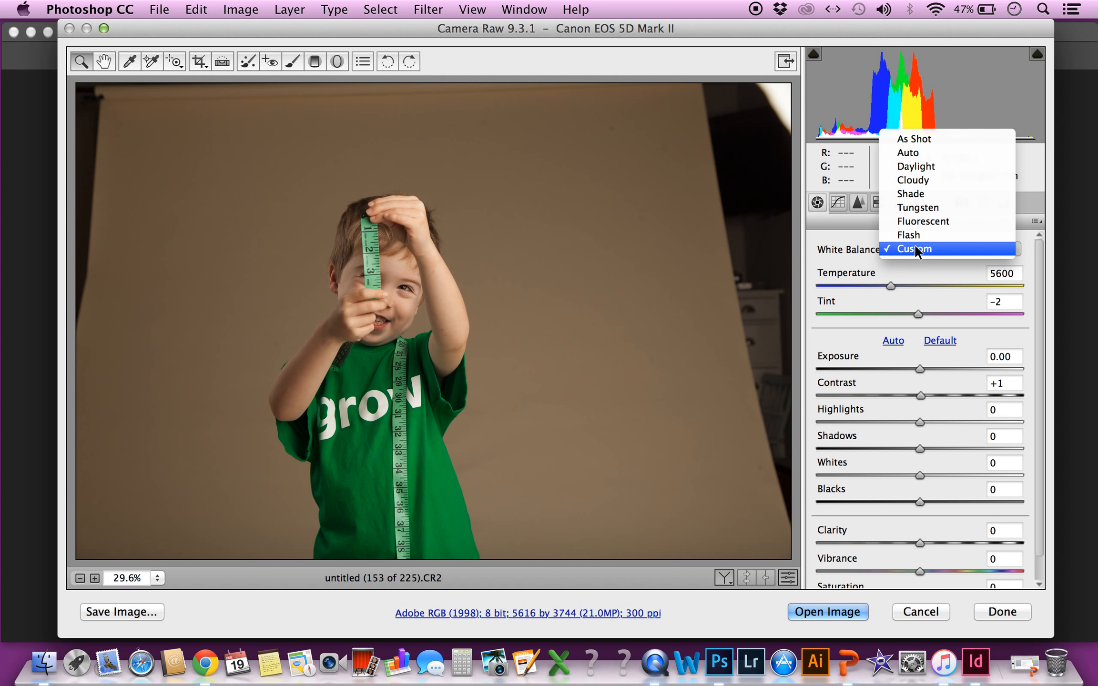
pyautogui.click(914, 168)
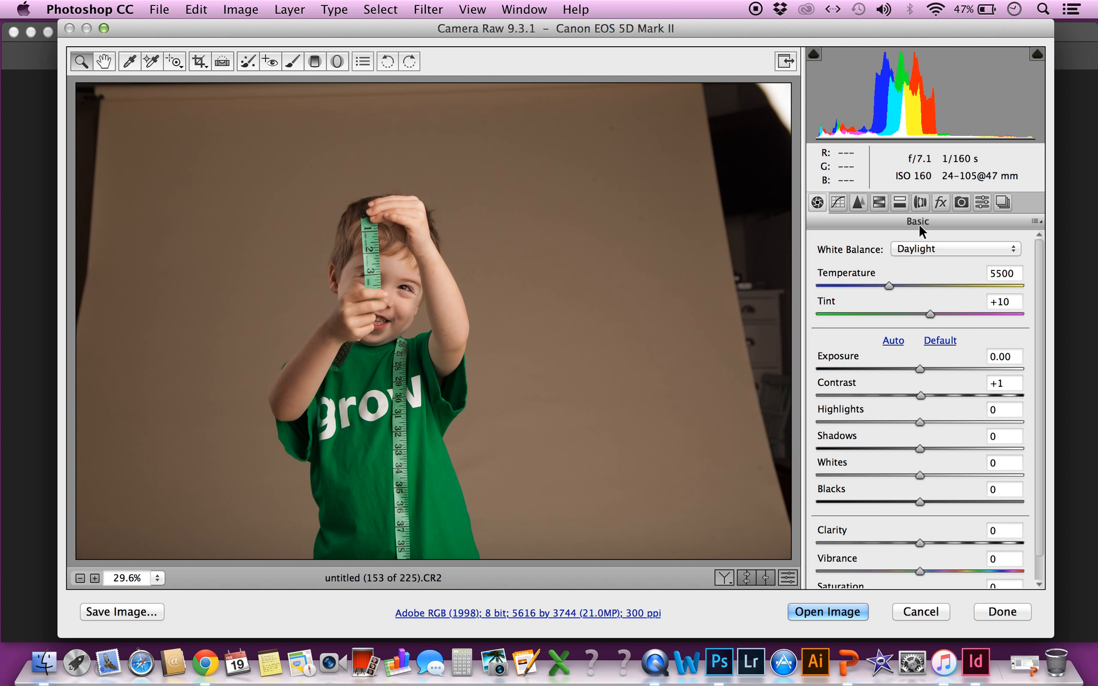
pyautogui.click(919, 247)
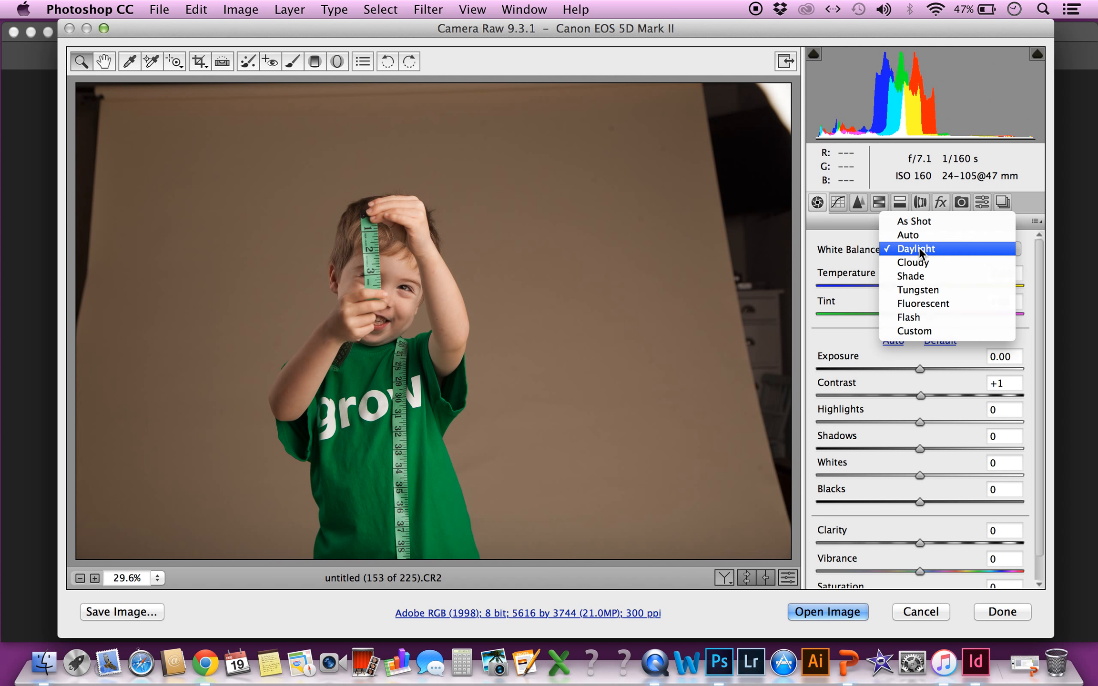
pyautogui.click(917, 276)
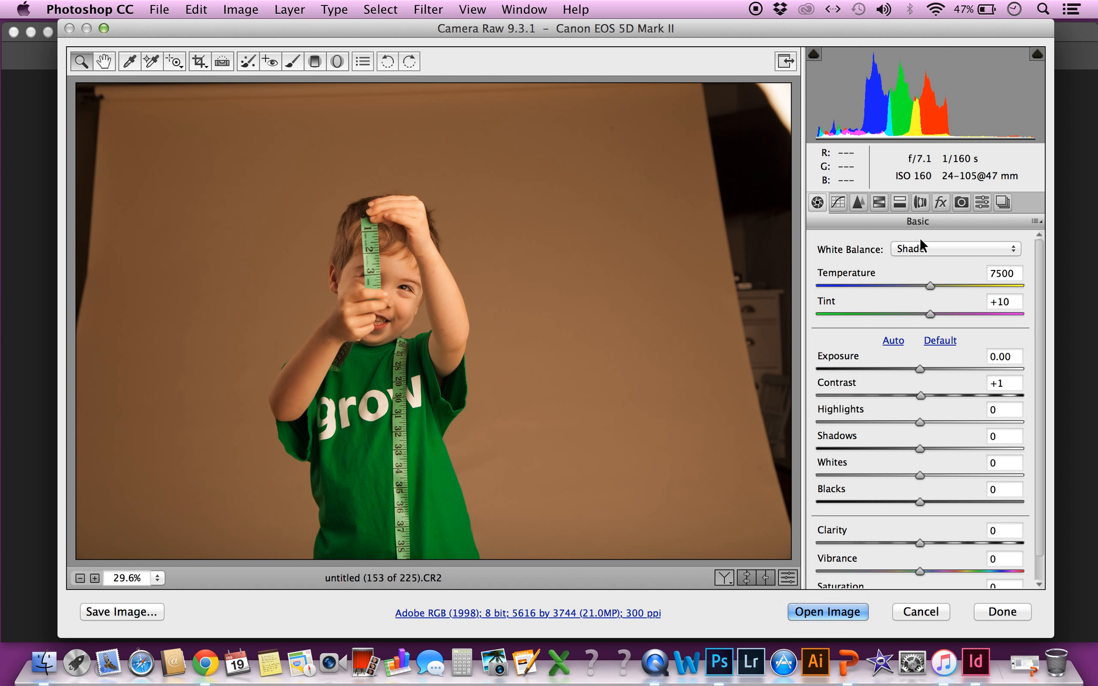
pyautogui.click(920, 242)
pyautogui.click(910, 305)
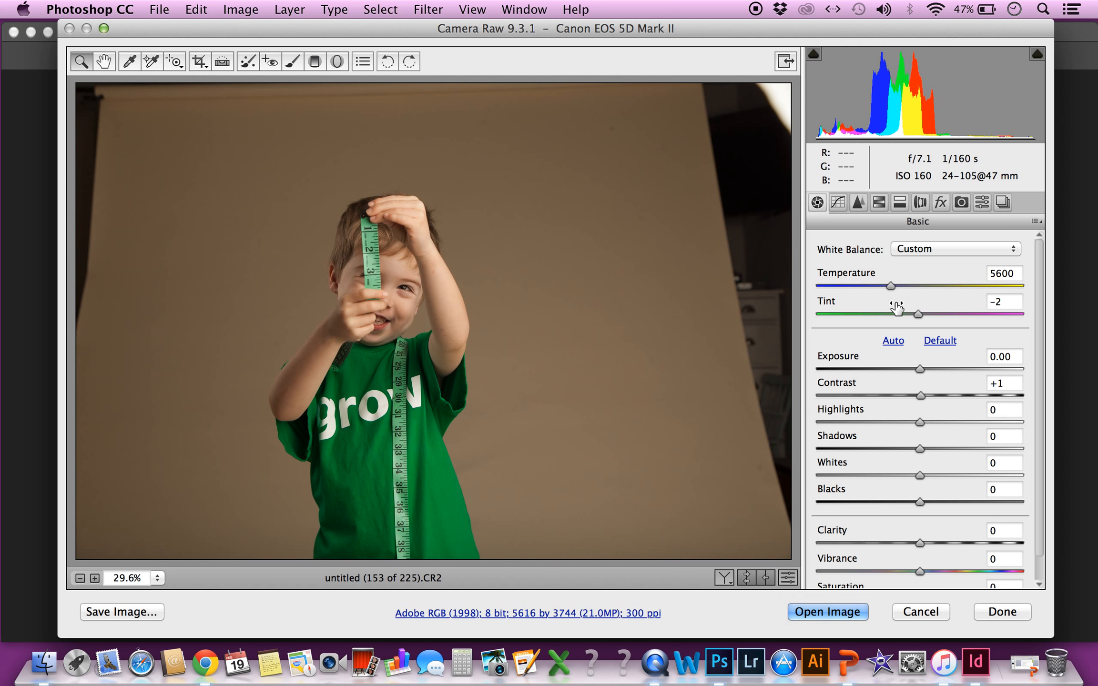
pyautogui.moveTo(891, 285)
pyautogui.mouseDown()
pyautogui.moveTo(915, 288)
pyautogui.moveTo(892, 284)
pyautogui.mouseUp()
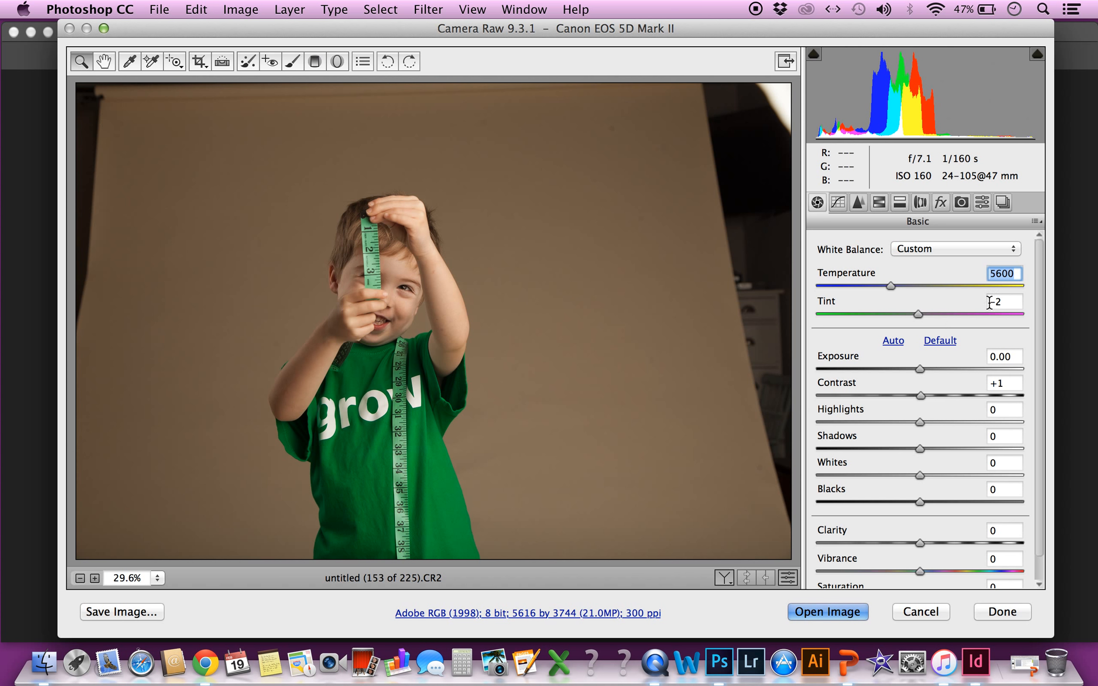
# Try darkening the photo with an exposure of -1.45 and return the exposure to 0.00.
pyautogui.moveTo(1038, 331); pyautogui.dragTo(1040, 363)
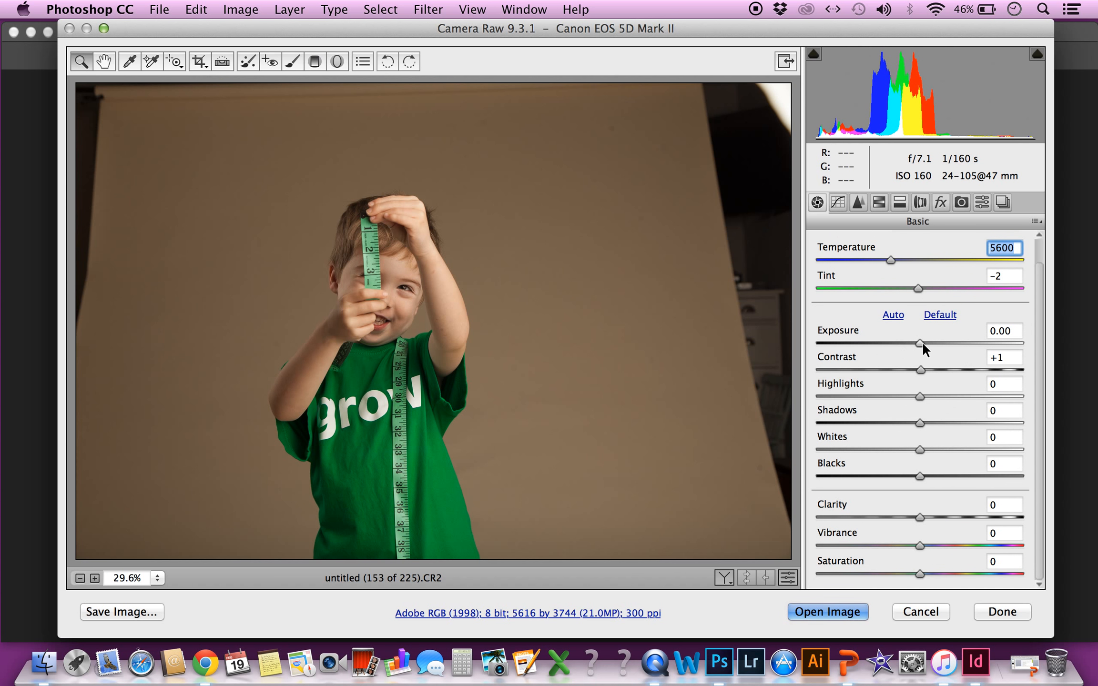
pyautogui.moveTo(921, 343); pyautogui.dragTo(892, 347)
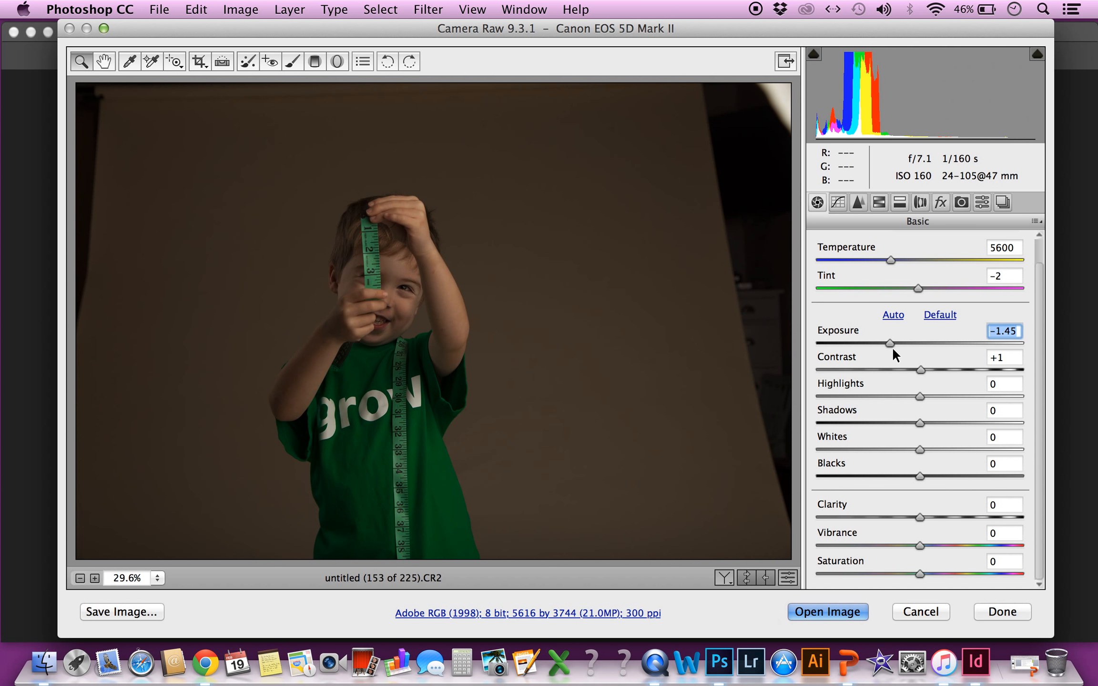
pyautogui.moveTo(890, 343); pyautogui.dragTo(919, 345)
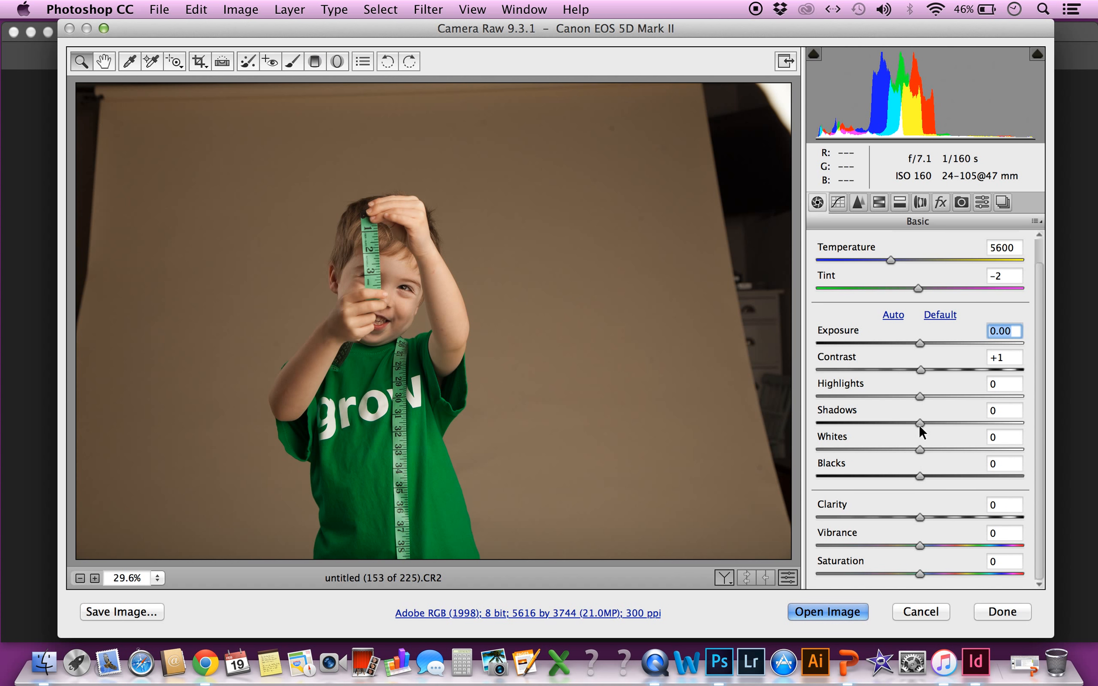
# Set the sharpening amount to 68 and look through the noise reduction settings.
pyautogui.click(839, 204)
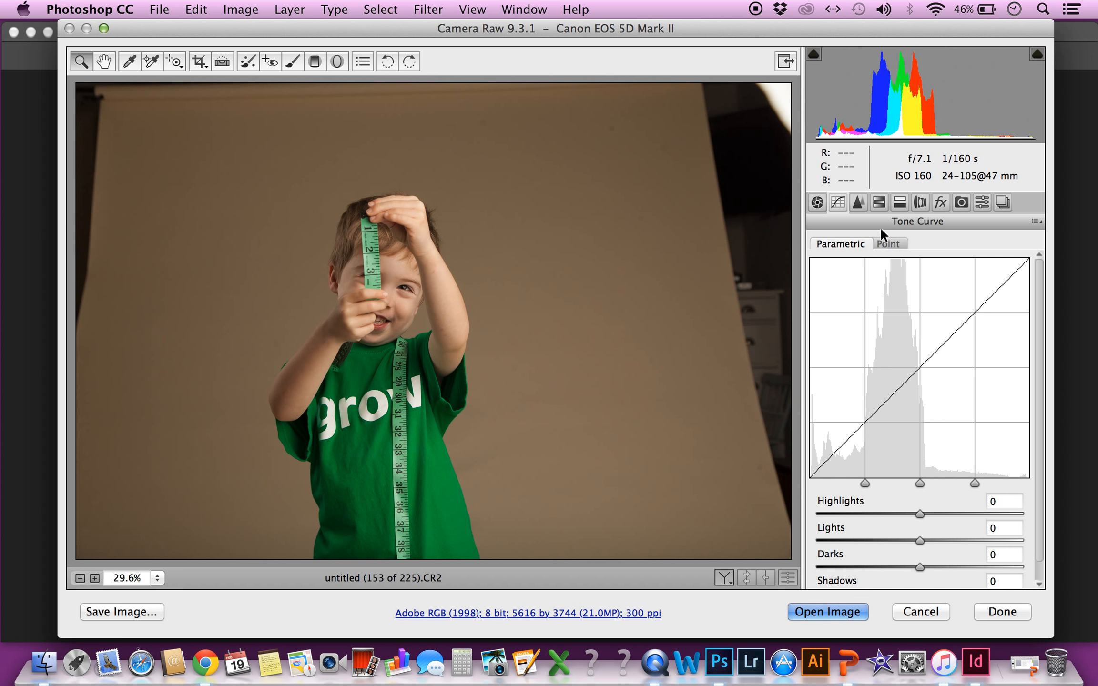
pyautogui.click(859, 202)
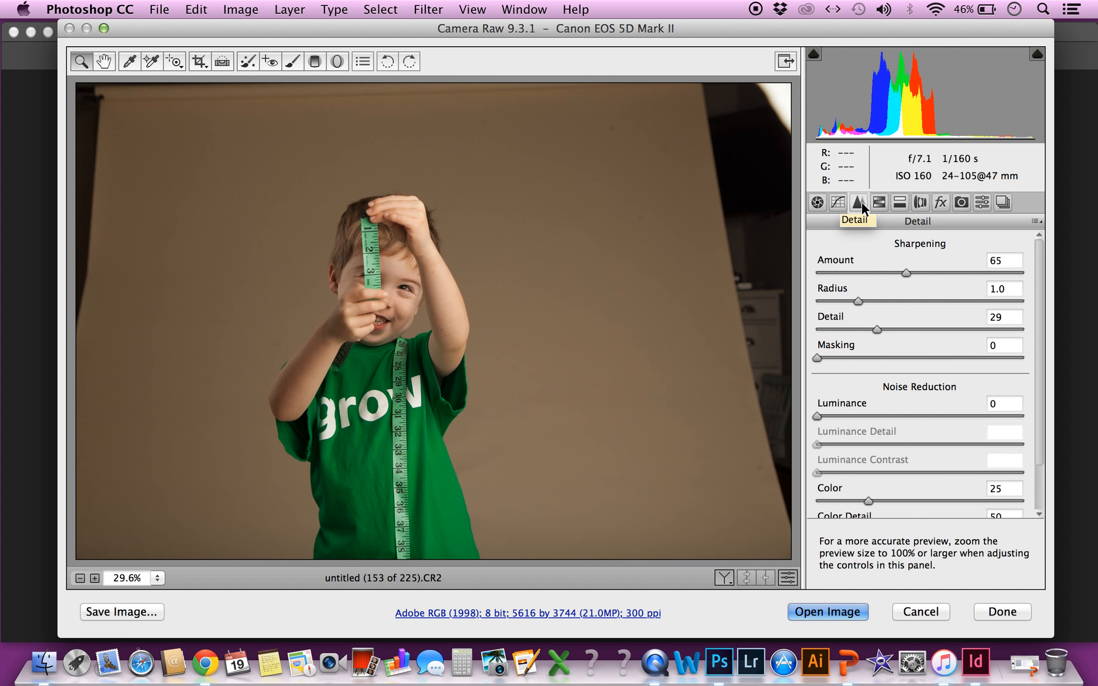
pyautogui.moveTo(906, 270); pyautogui.dragTo(909, 271)
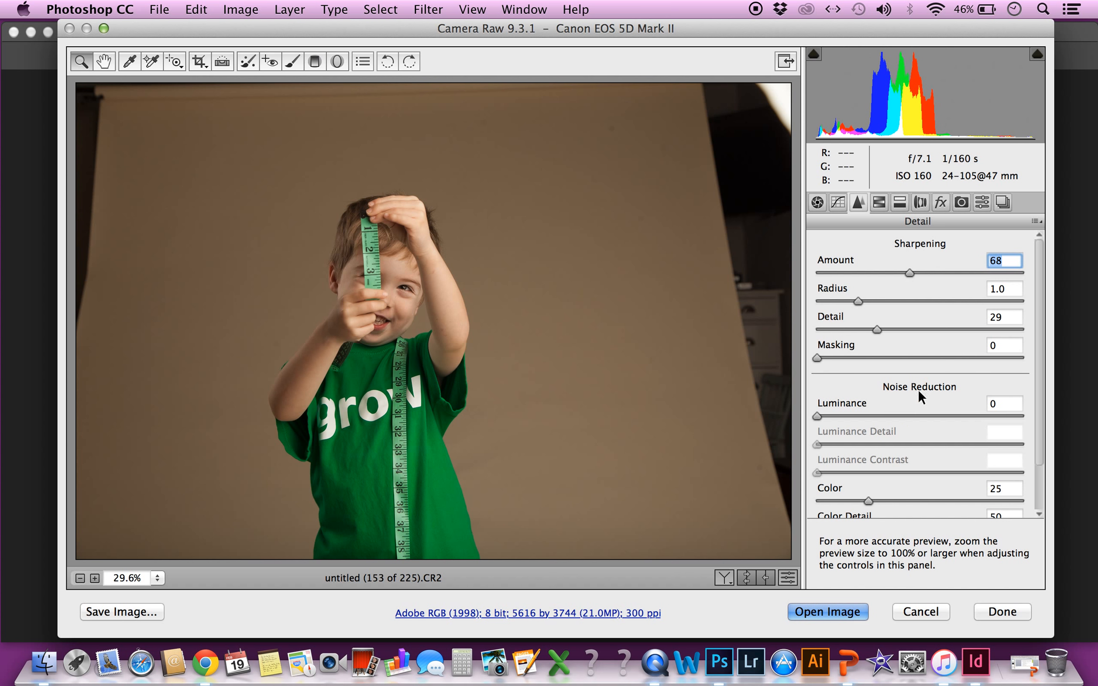
pyautogui.scroll(-2, 1033, 312)
pyautogui.scroll(-2, 1032, 324)
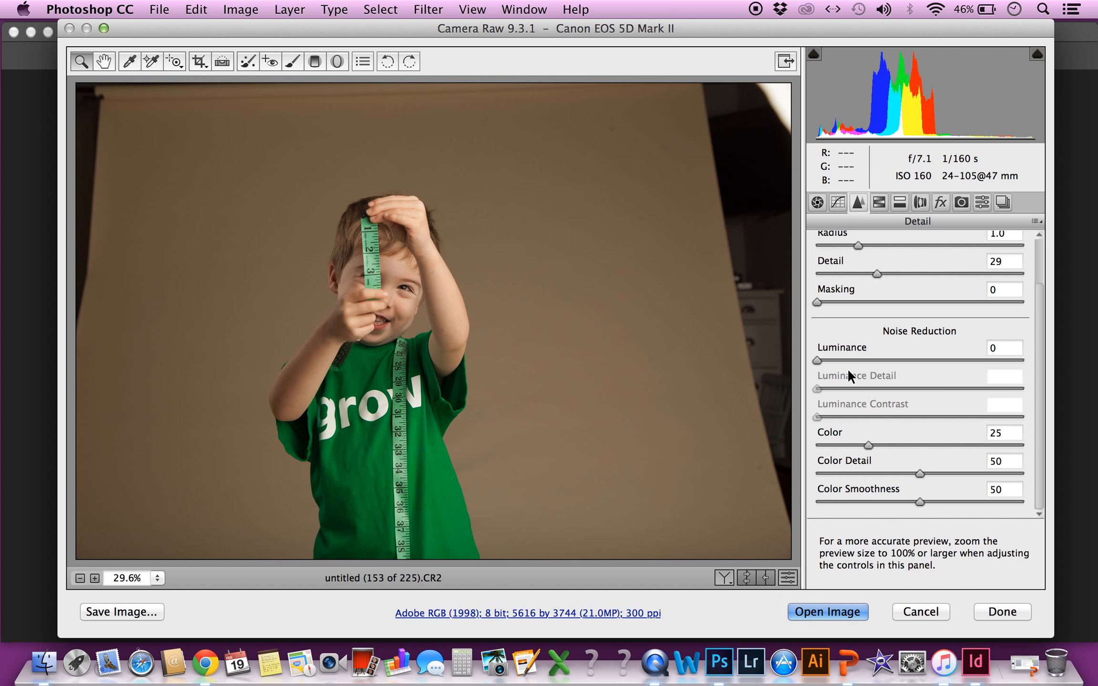
# Look through the hue, saturation and luminance adjustments, and try the grayscale conversion before restoring the photo's color.
pyautogui.click(880, 203)
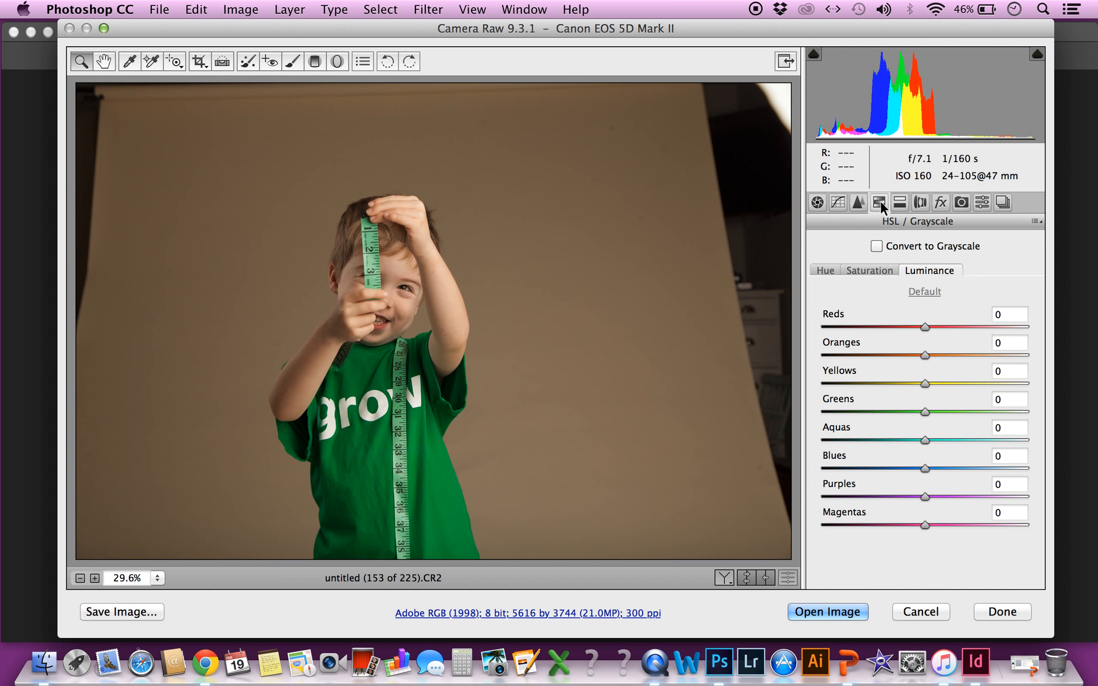
pyautogui.click(824, 270)
pyautogui.click(865, 269)
pyautogui.click(930, 272)
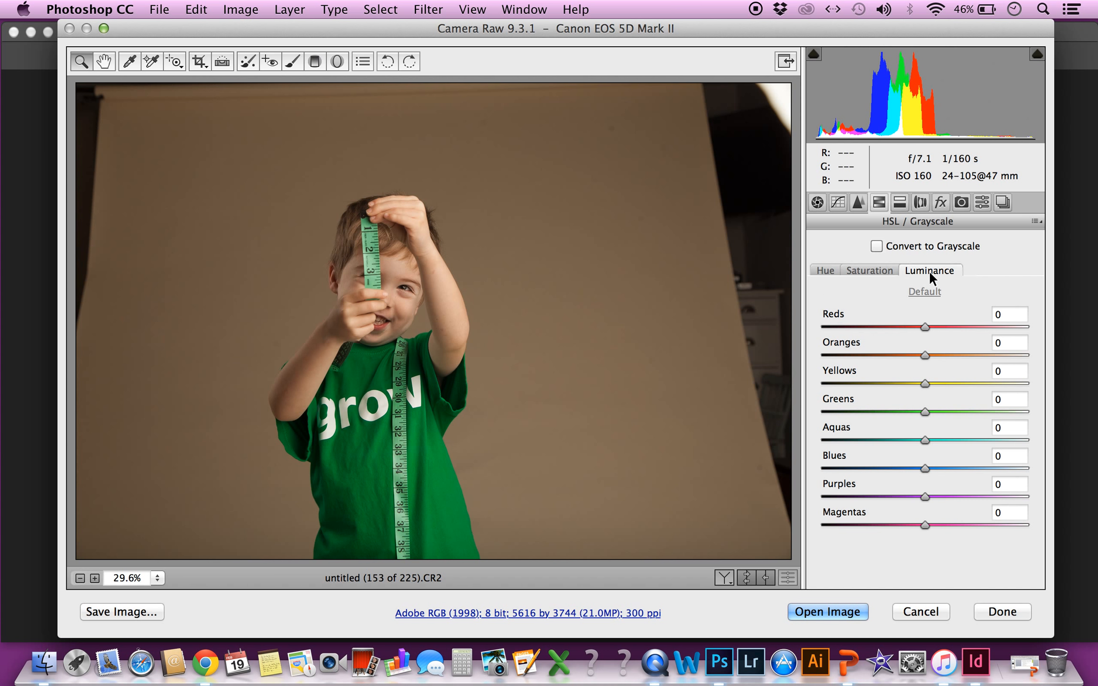
pyautogui.click(873, 245)
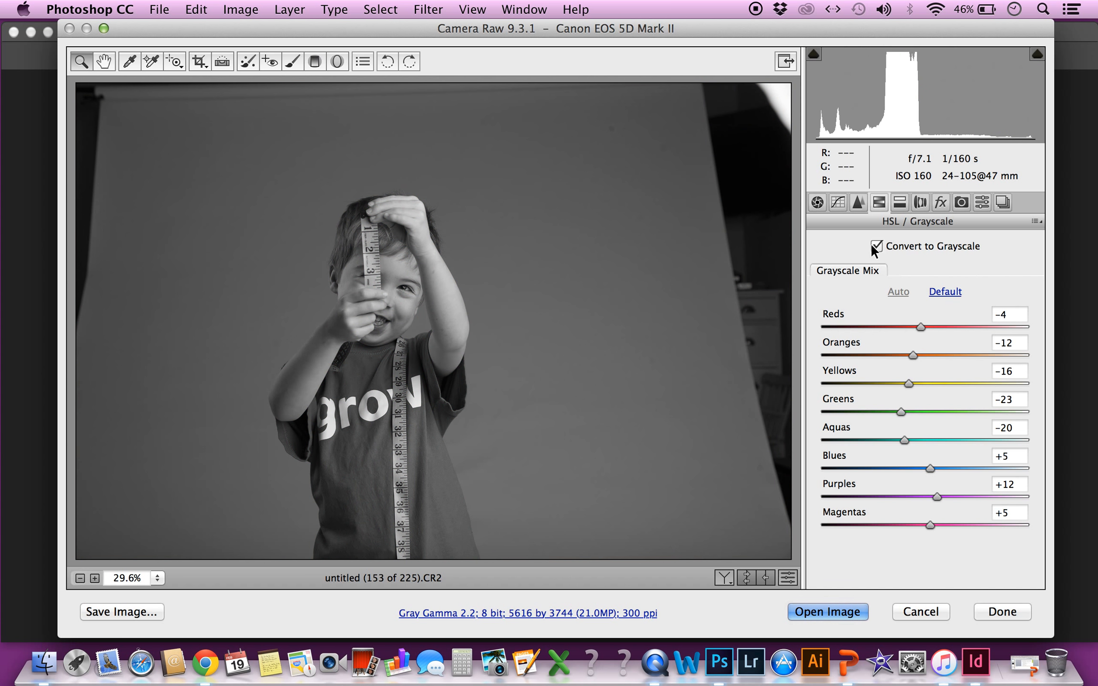
pyautogui.click(876, 245)
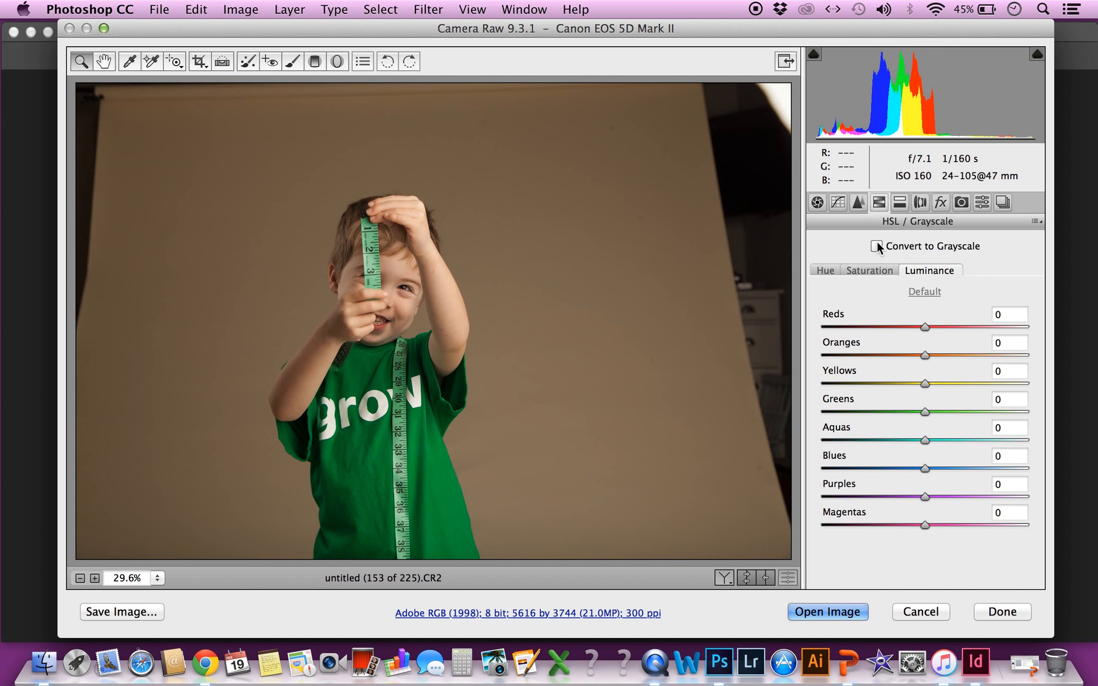
# Examine the split toning settings and the profile, color and manual lens corrections.
pyautogui.click(901, 203)
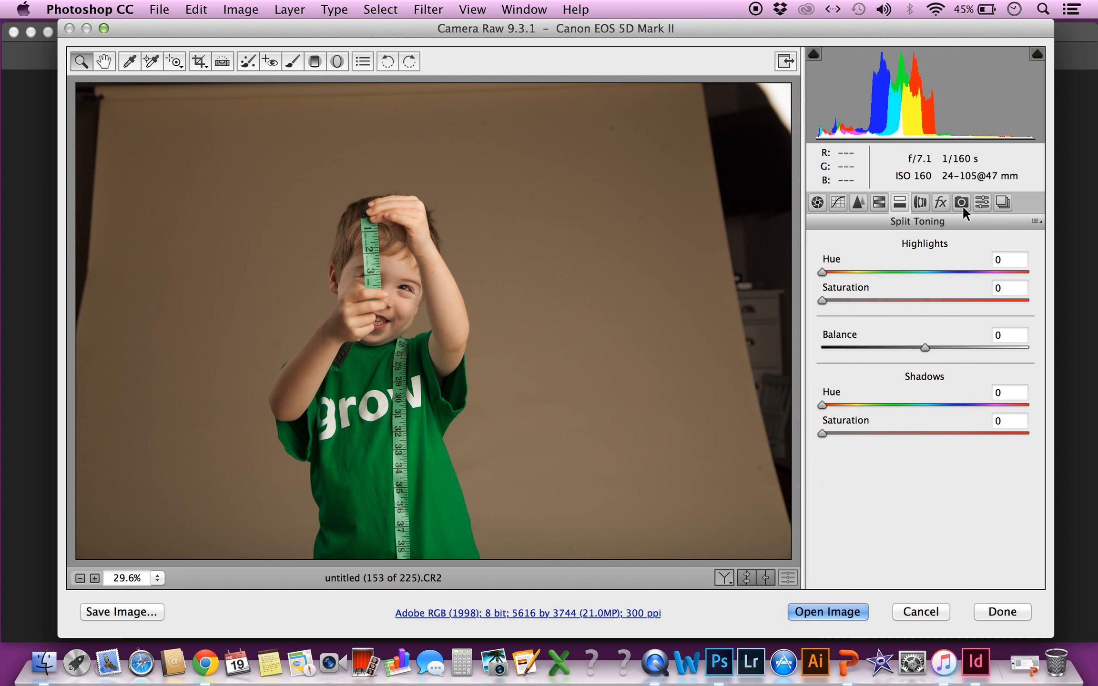
pyautogui.click(922, 203)
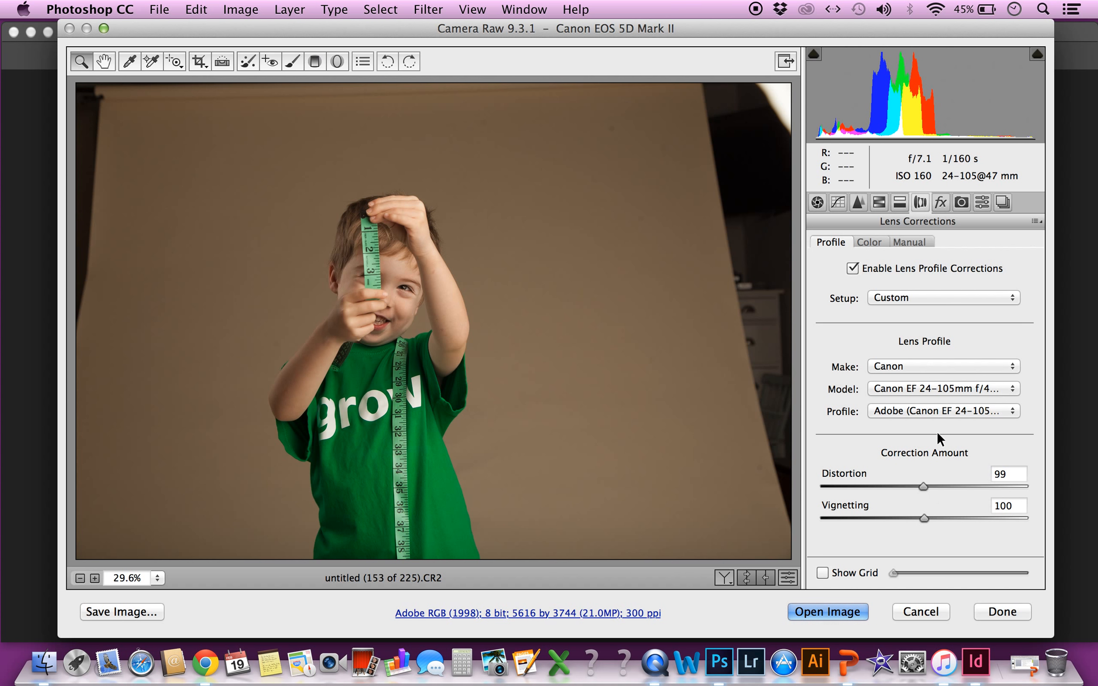
pyautogui.click(869, 242)
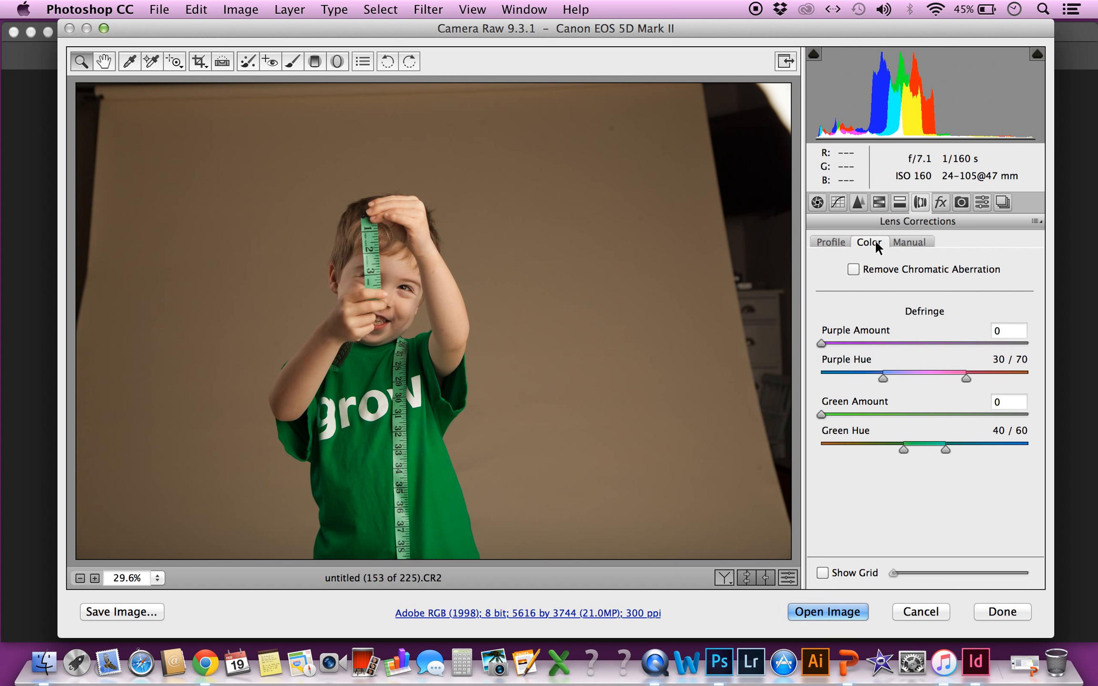
pyautogui.click(911, 242)
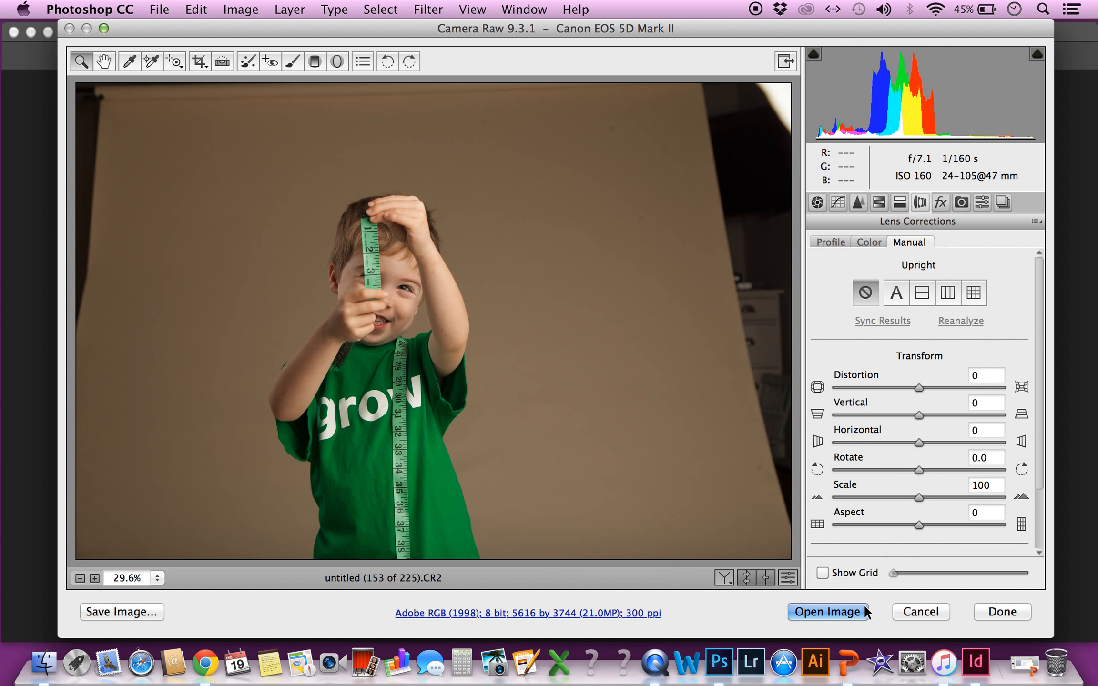
# Try a post-crop vignetting amount of +11 and reset it to 0.
pyautogui.click(937, 199)
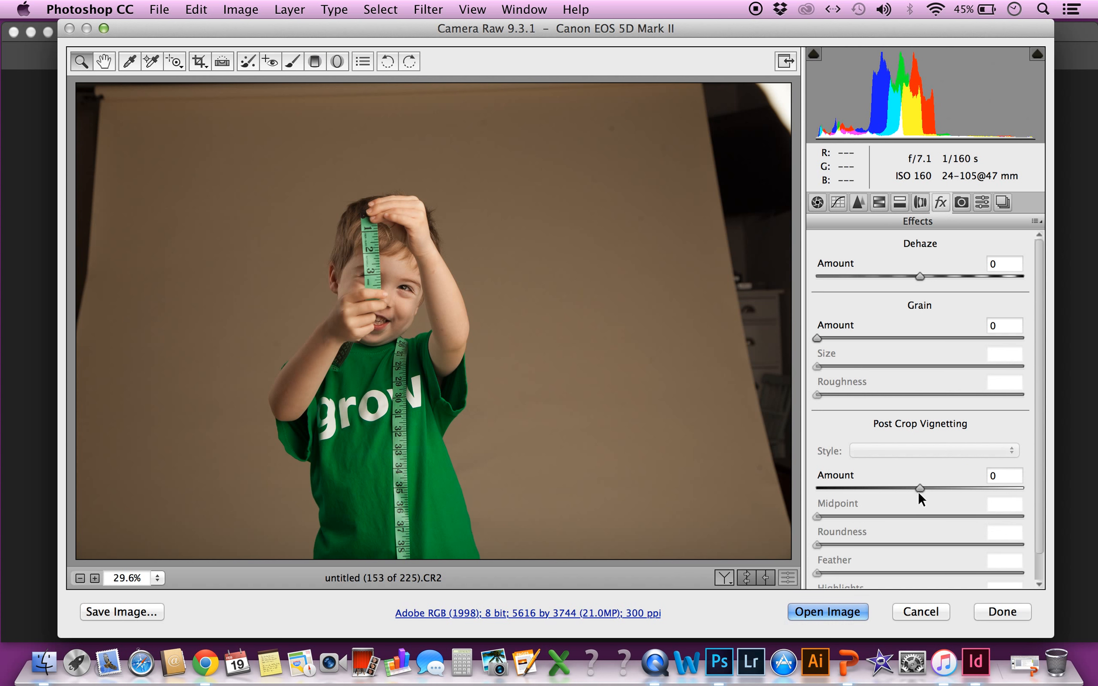
pyautogui.moveTo(921, 485)
pyautogui.mouseDown()
pyautogui.moveTo(861, 483)
pyautogui.moveTo(977, 496)
pyautogui.moveTo(933, 489)
pyautogui.mouseUp()
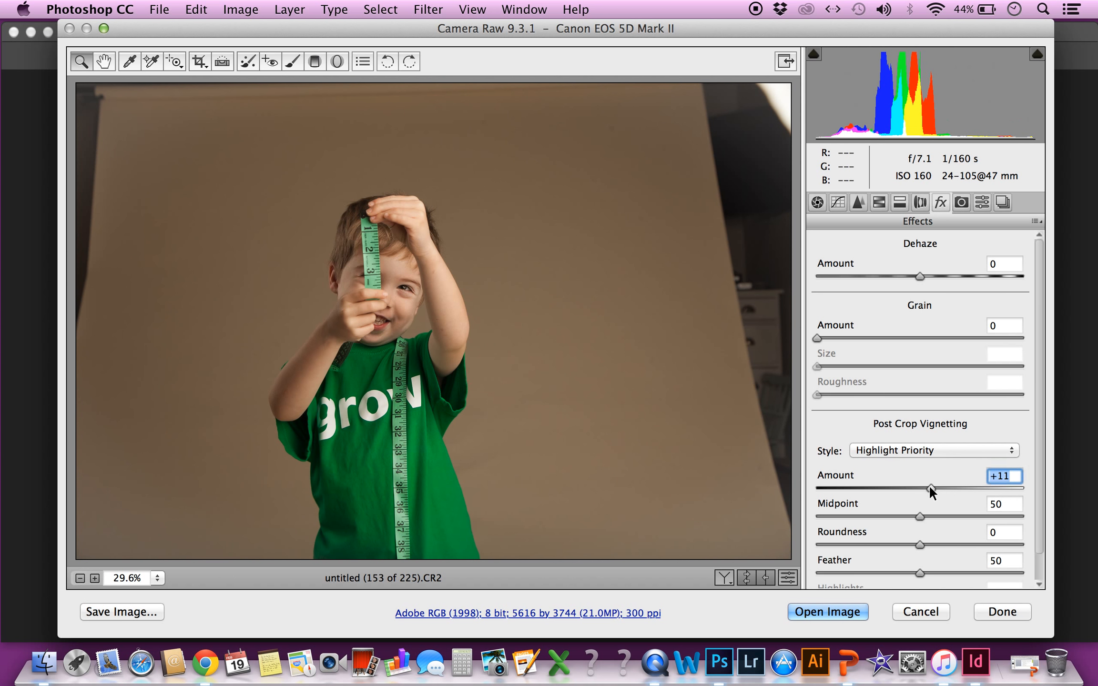
pyautogui.doubleClick(929, 485)
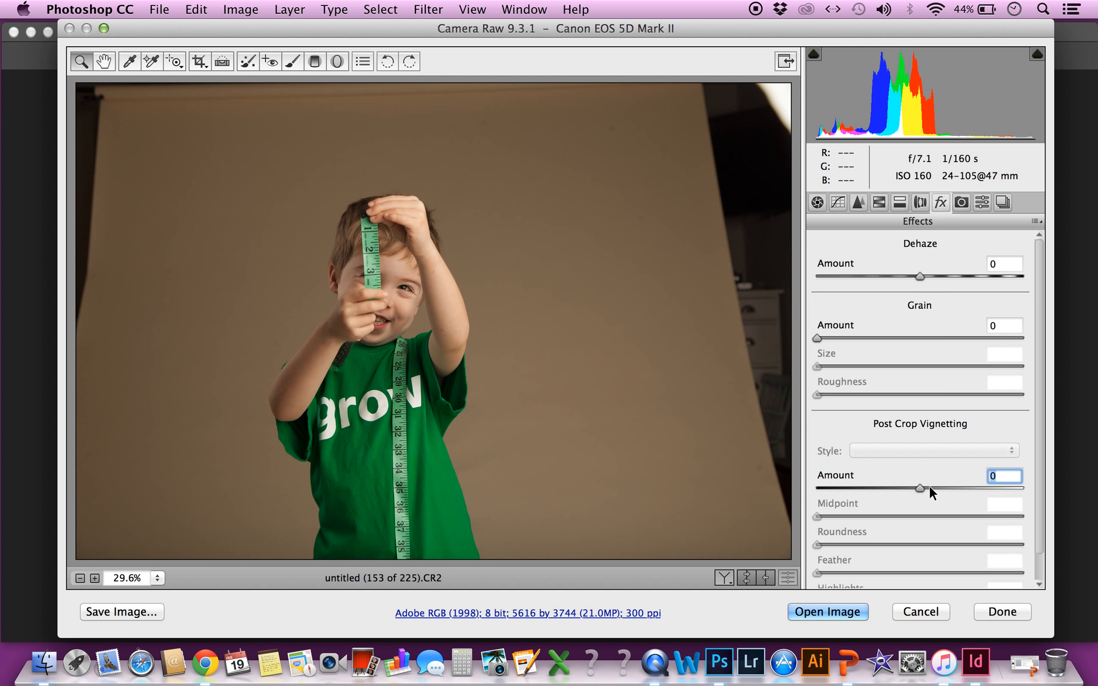
# Examine the camera calibration's process versions and camera profiles, followed by the saved presets and snapshots.
pyautogui.click(964, 199)
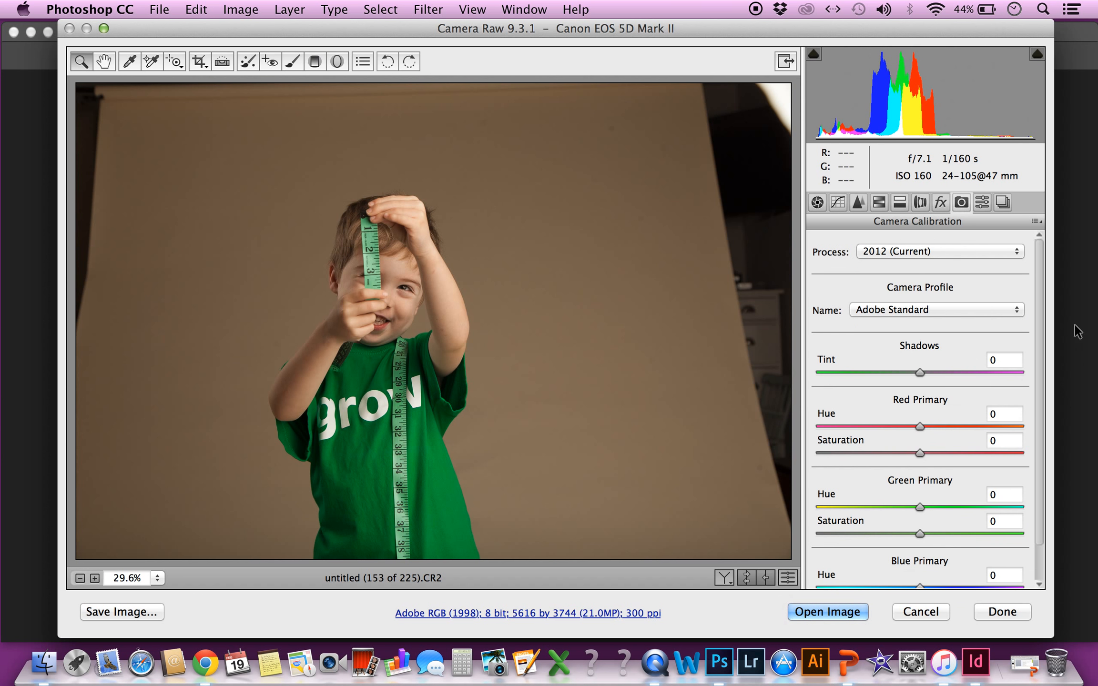
pyautogui.click(930, 254)
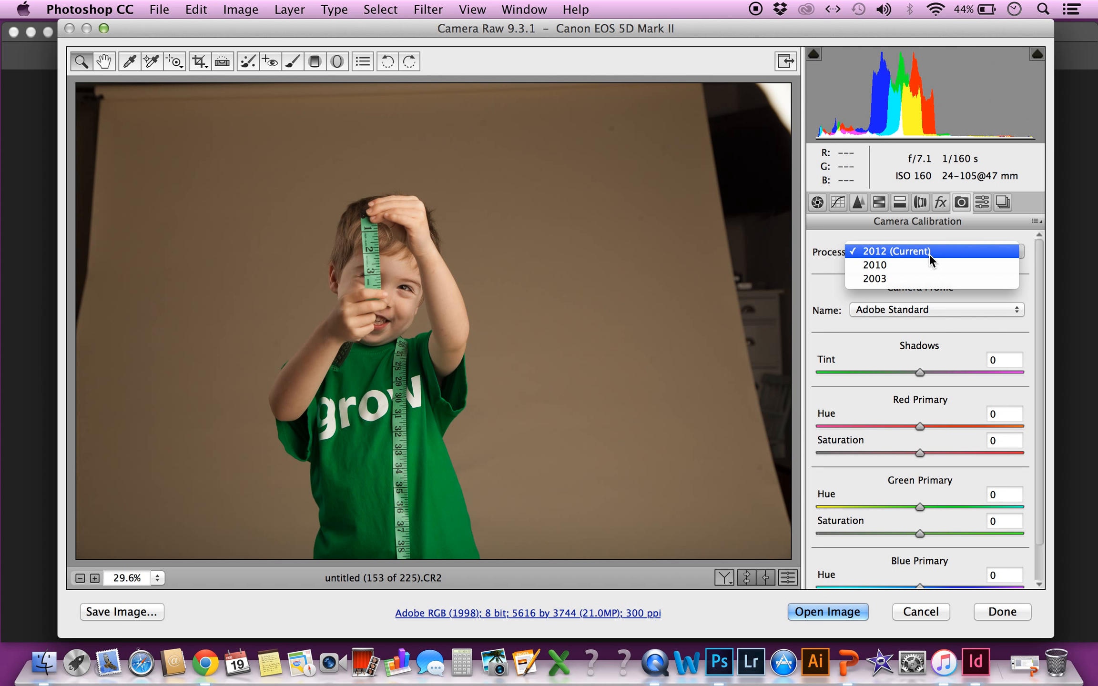
pyautogui.click(918, 310)
pyautogui.click(918, 310)
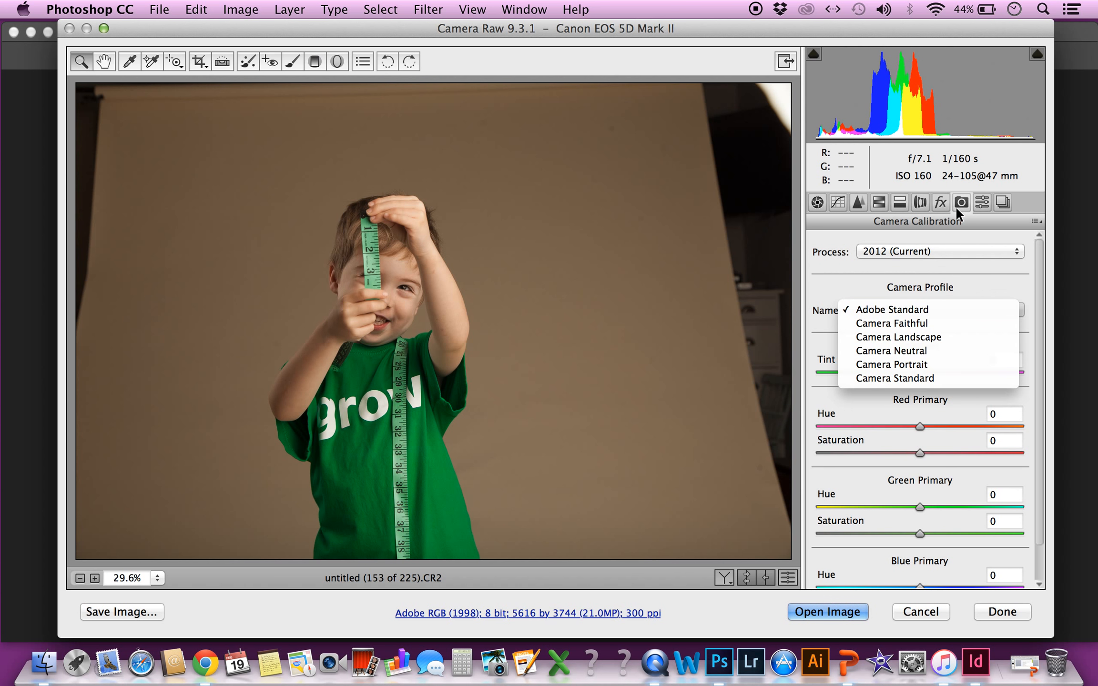
pyautogui.click(980, 200)
pyautogui.click(982, 201)
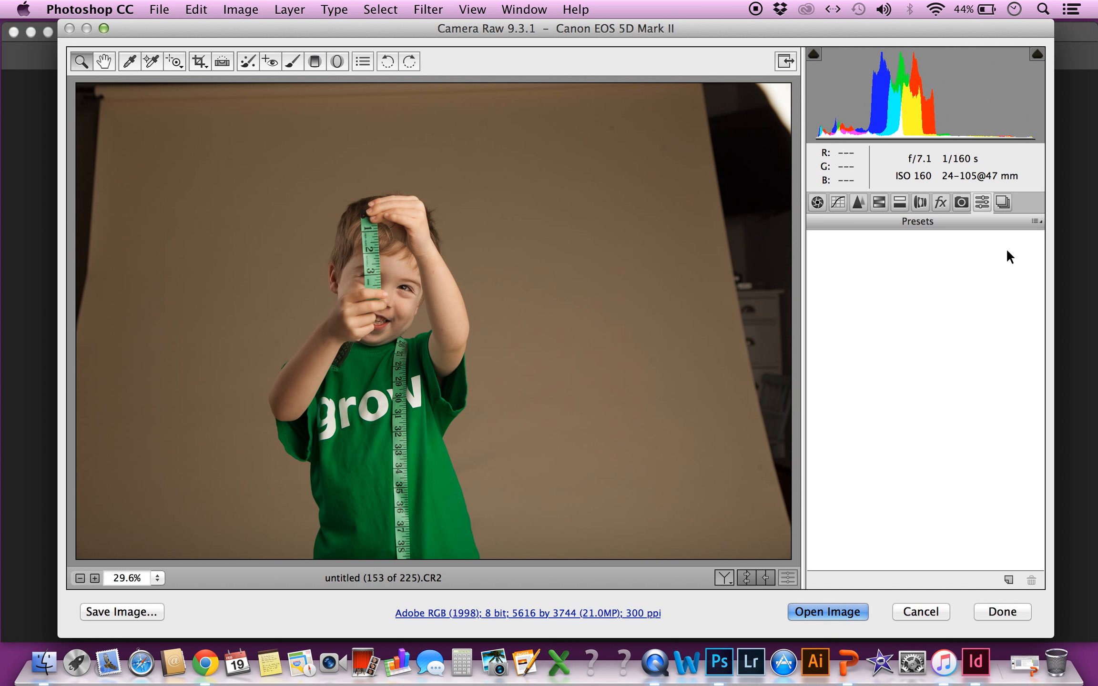
pyautogui.click(1001, 199)
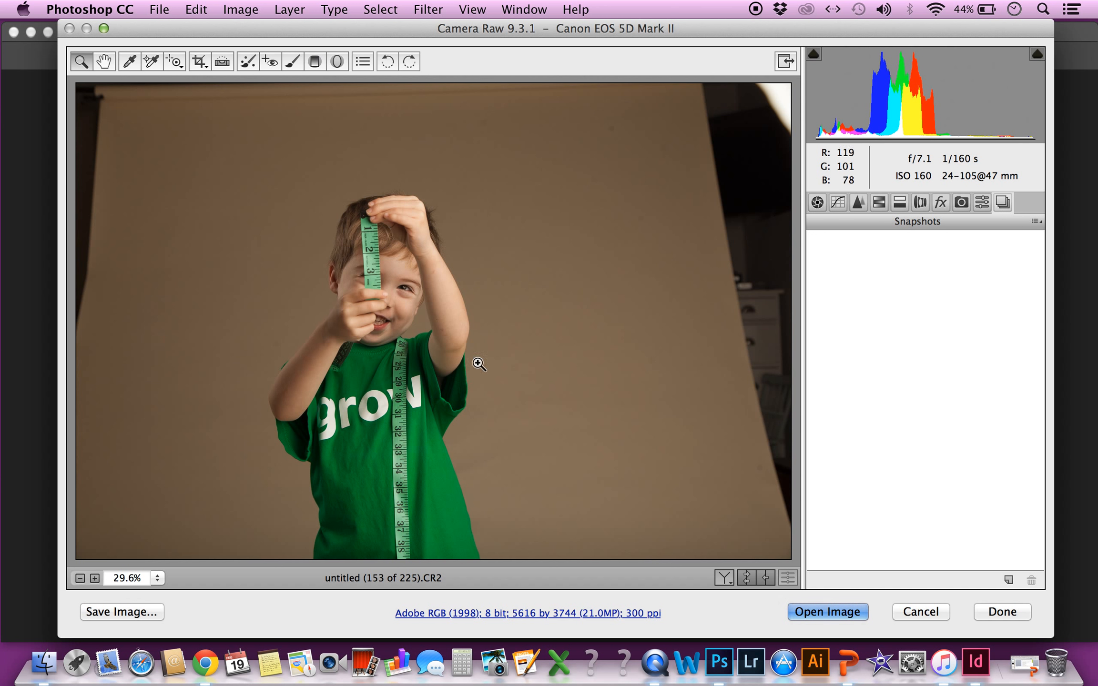
# Return to the basic adjustments, open the developed raw photo in the main Photoshop workspace and activate the Move tool.
pyautogui.click(817, 202)
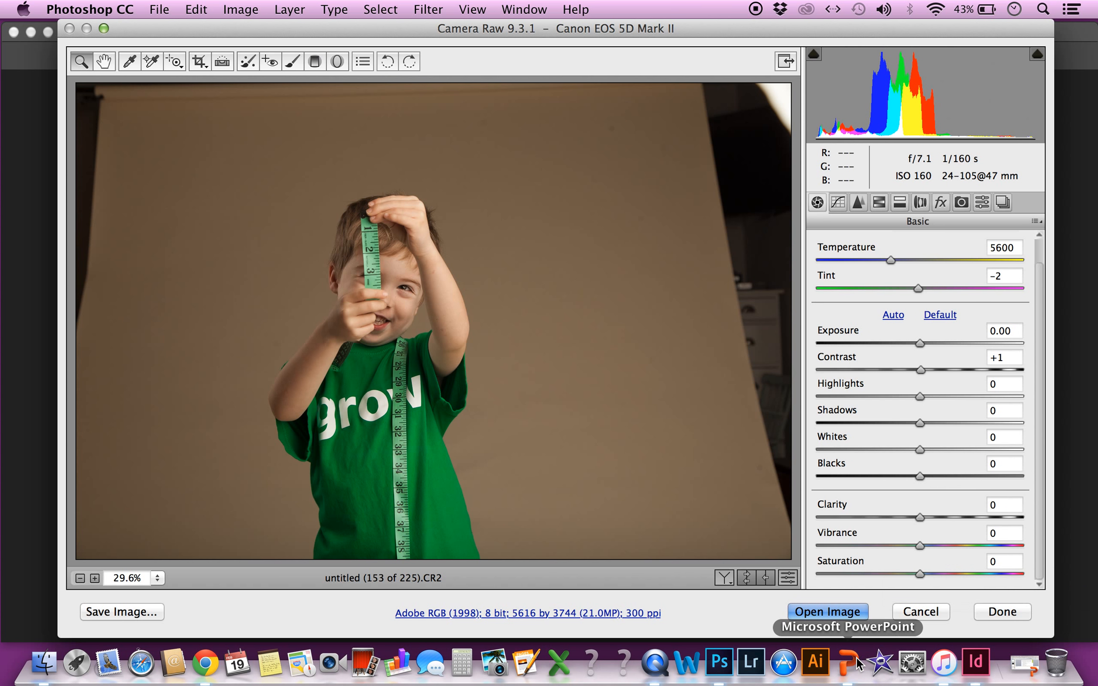
pyautogui.click(834, 606)
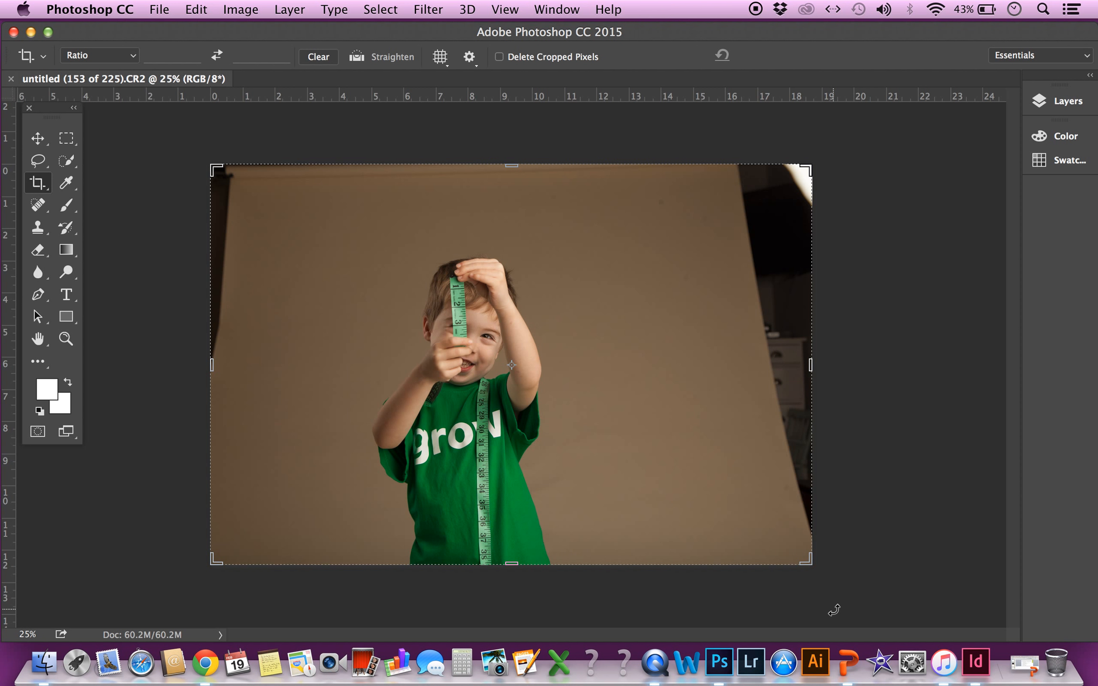
pyautogui.click(39, 139)
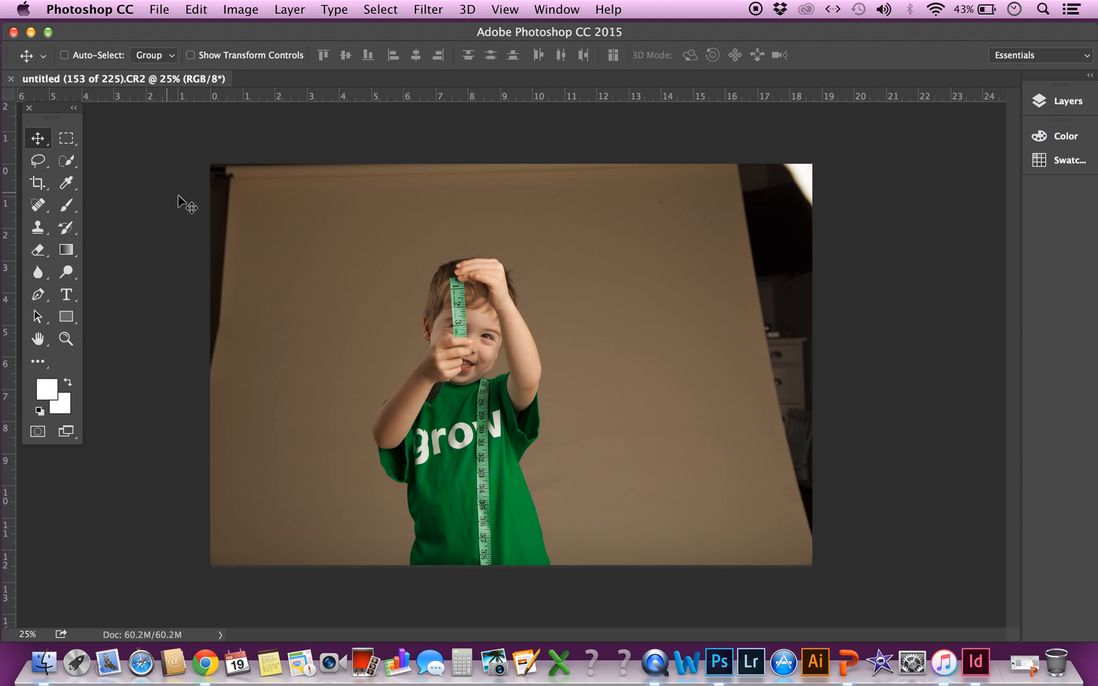